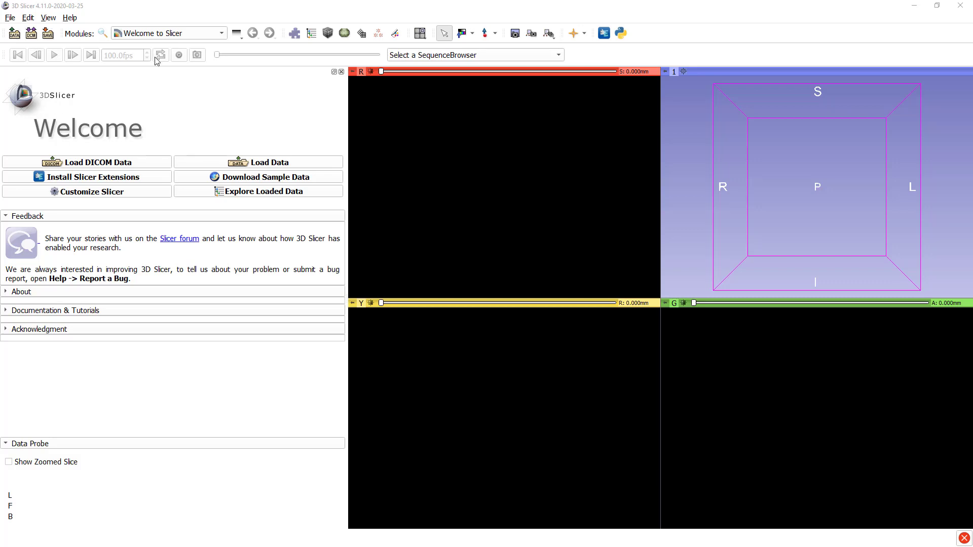
- In Plus Remote, create a new PlusServerLauncher node, add one server, and expand its Advanced settings
{"action": "left_click", "coordinate": [186, 39]}
{"action": "mouse_move", "coordinate": [192, 378]}
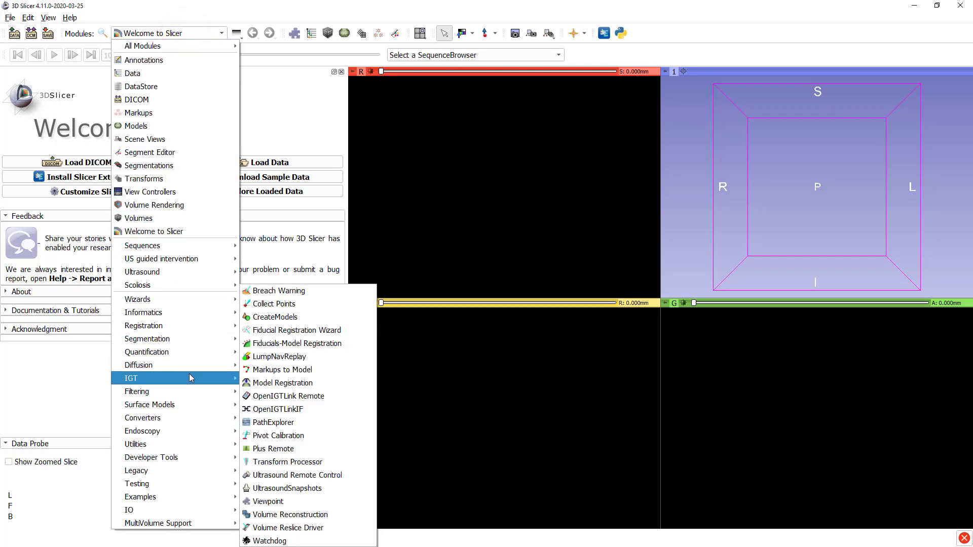
{"action": "left_click", "coordinate": [297, 448]}
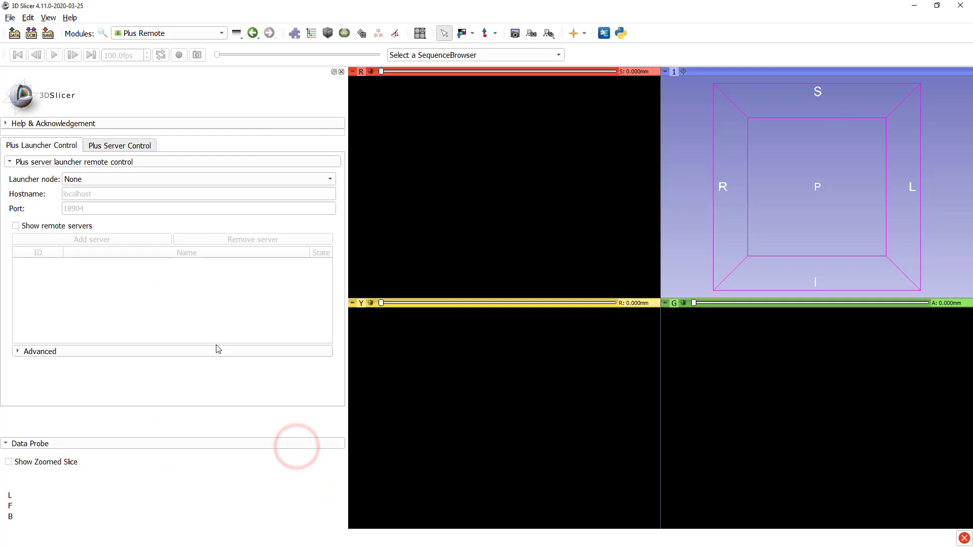
{"action": "left_click", "coordinate": [115, 180]}
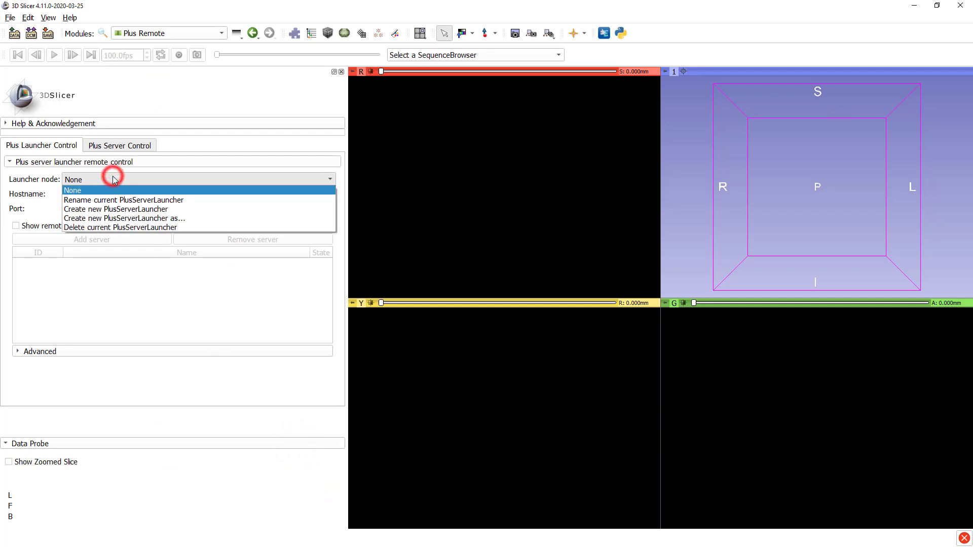
{"action": "left_click", "coordinate": [127, 209]}
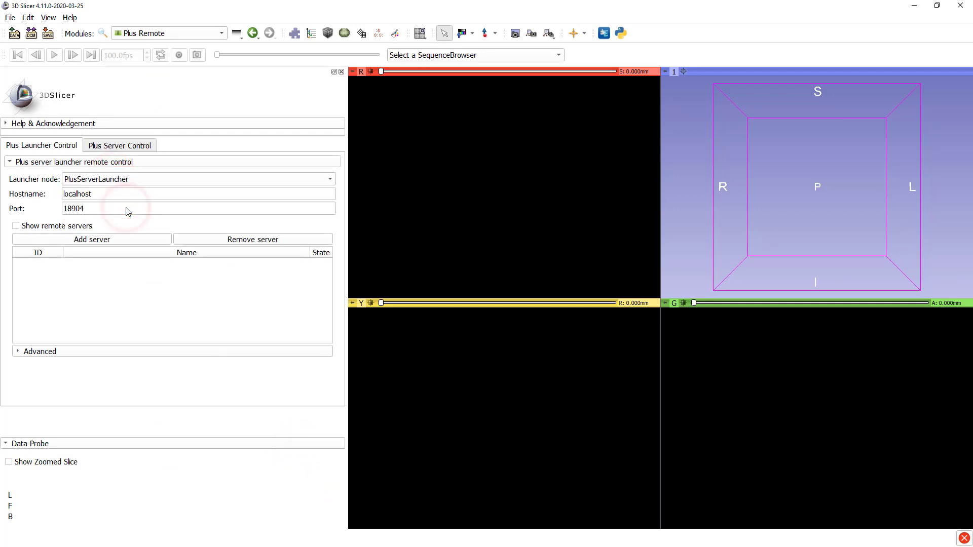
{"action": "left_click", "coordinate": [128, 241]}
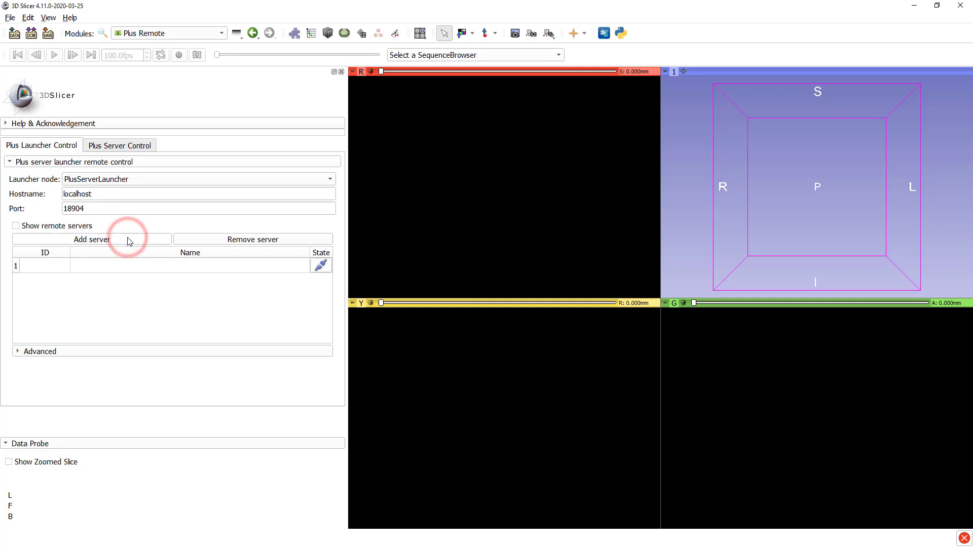
{"action": "left_click", "coordinate": [136, 268]}
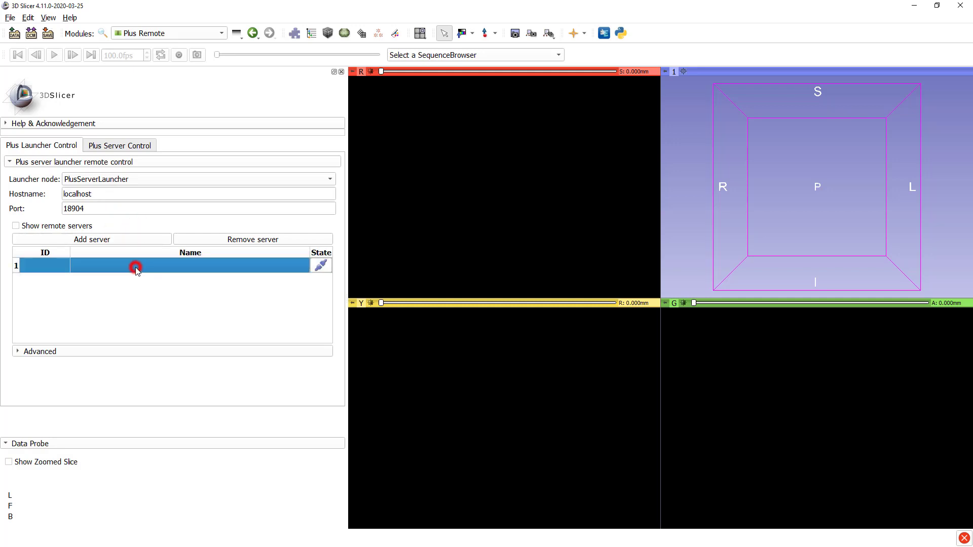
{"action": "left_click", "coordinate": [85, 352]}
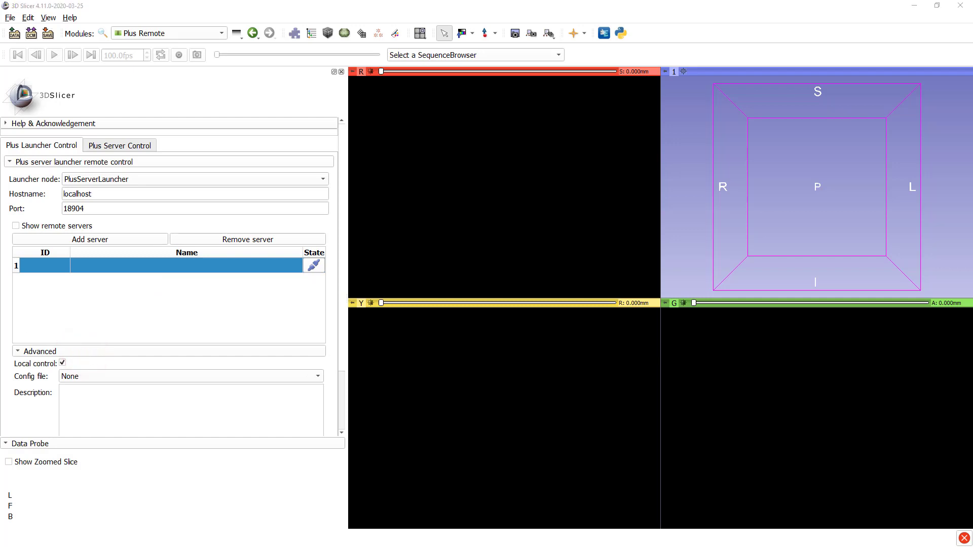
- Add the configuration folder to the scene, loaded as a Text file
{"action": "left_click_drag", "start_coordinate": [248, 311], "coordinate": [464, 248]}
{"action": "left_click", "coordinate": [378, 208]}
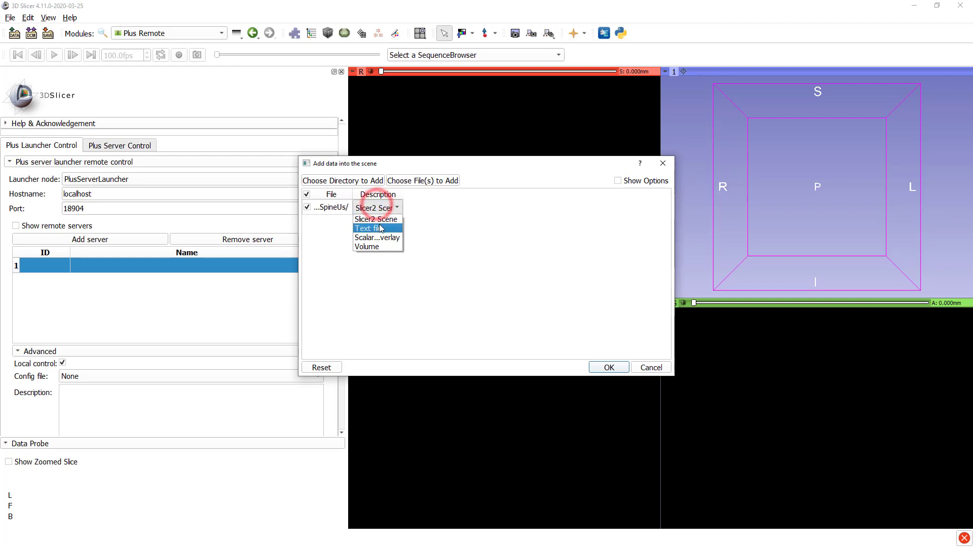
{"action": "left_click", "coordinate": [381, 228]}
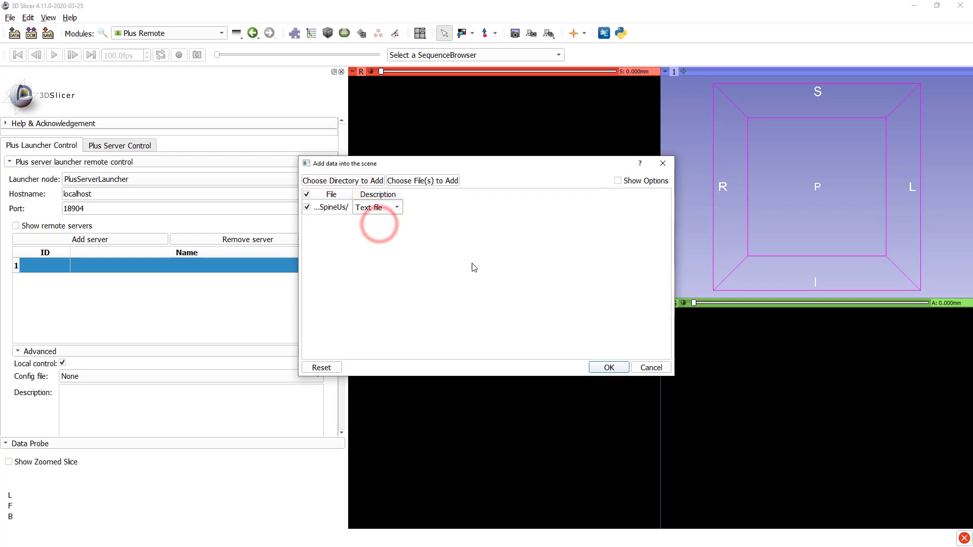
{"action": "left_click", "coordinate": [608, 369]}
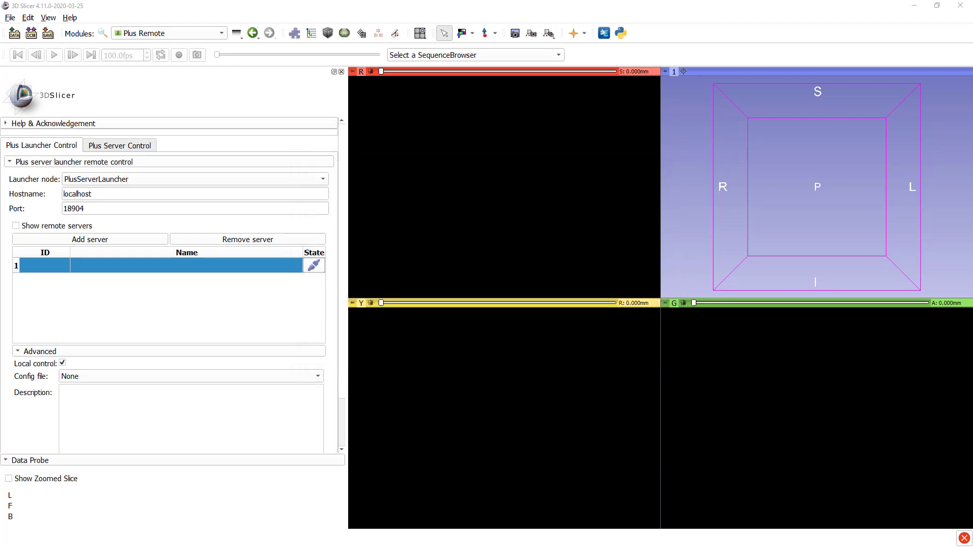
- Assign the Childrens_2020 config file to the server and view the incoming nodes in the Data module
{"action": "left_click", "coordinate": [110, 376]}
{"action": "left_click", "coordinate": [113, 396]}
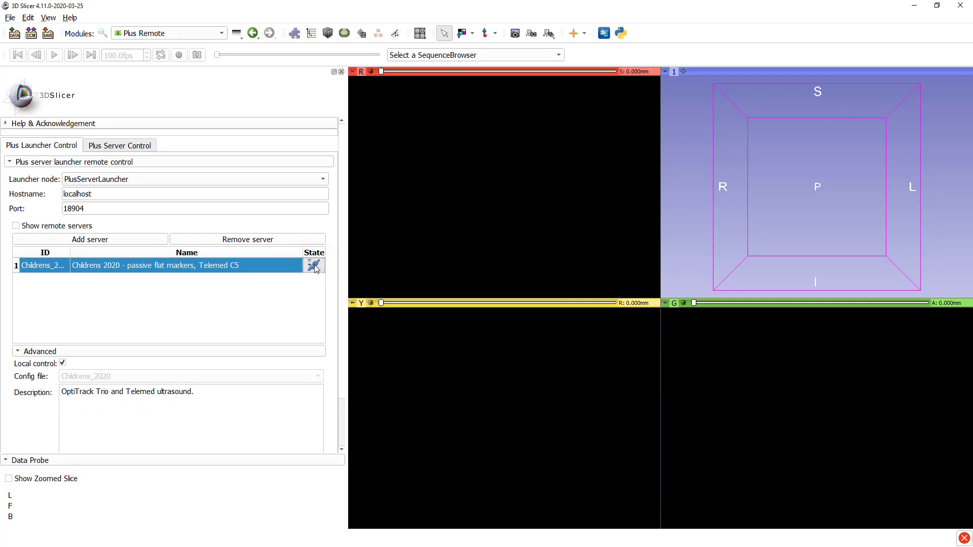
{"action": "left_click", "coordinate": [311, 35]}
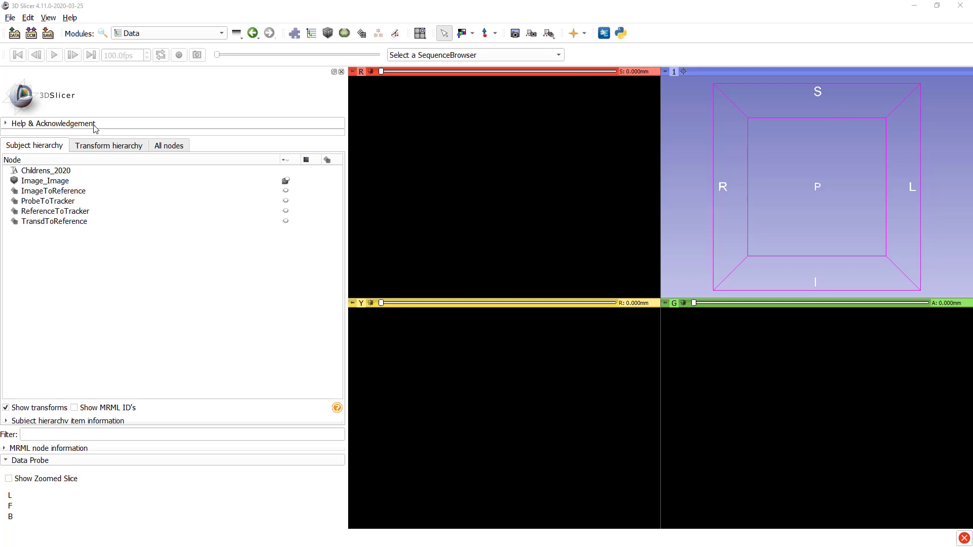
- Nest Image_Image under ImageToReference and set it as the red slice view's volume
{"action": "left_click", "coordinate": [110, 146]}
{"action": "left_click_drag", "start_coordinate": [48, 191], "coordinate": [70, 203]}
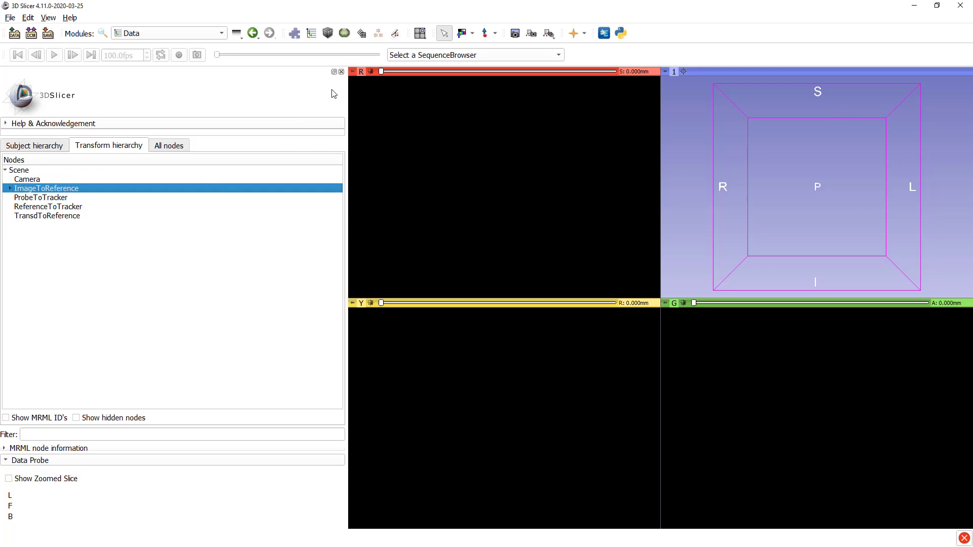
{"action": "left_click", "coordinate": [351, 72]}
{"action": "left_click", "coordinate": [465, 84]}
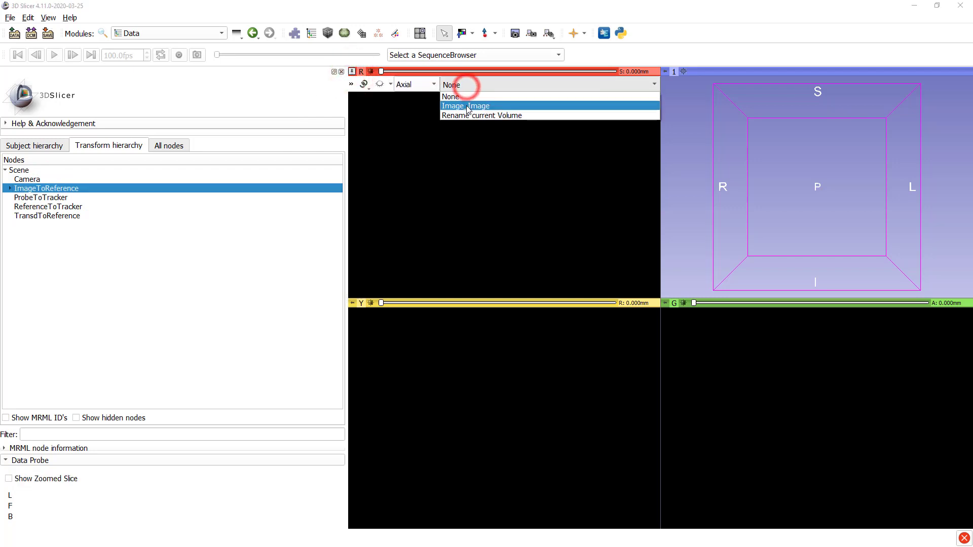
{"action": "left_click", "coordinate": [466, 105]}
{"action": "left_click", "coordinate": [188, 34]}
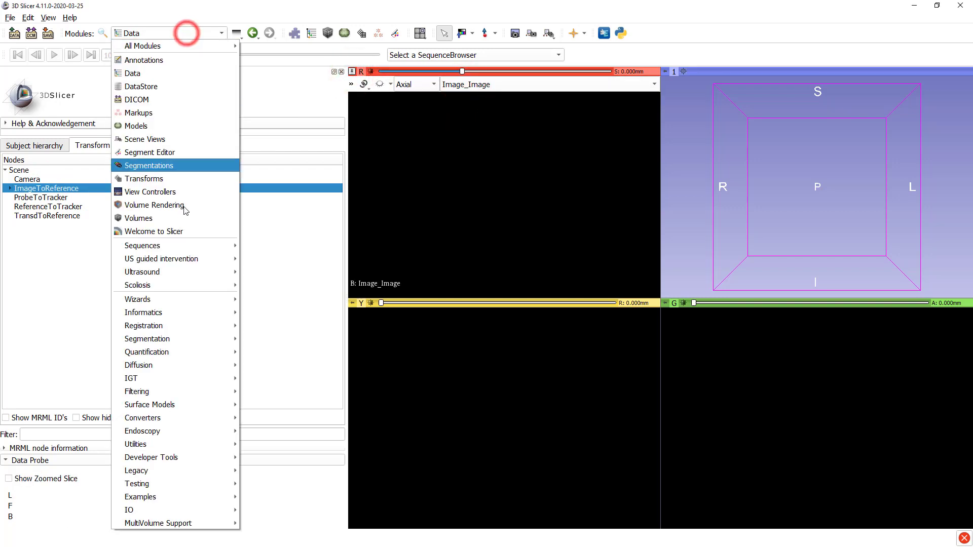
- In Volume Reslice Driver, drive the red slice with Image_Image in Transverse mode
{"action": "mouse_move", "coordinate": [202, 380]}
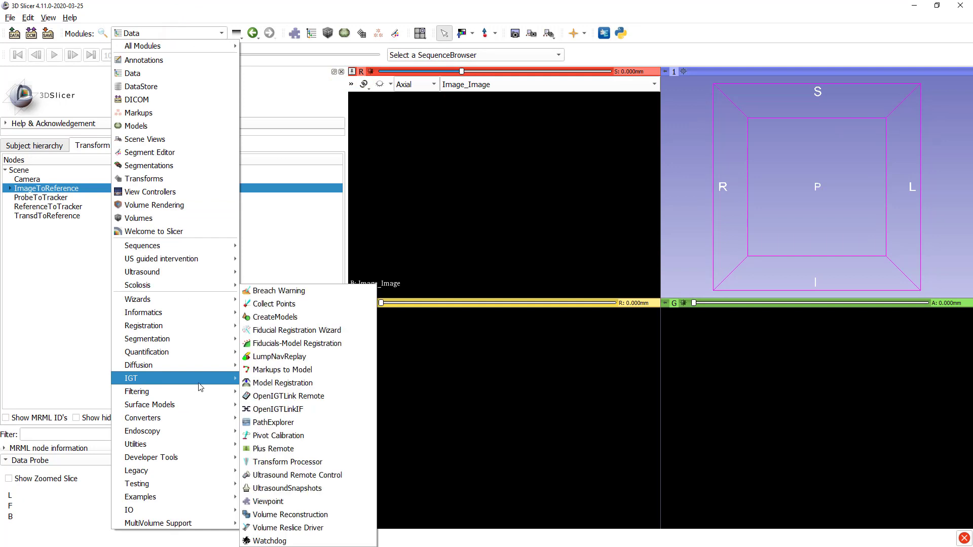
{"action": "left_click", "coordinate": [340, 527]}
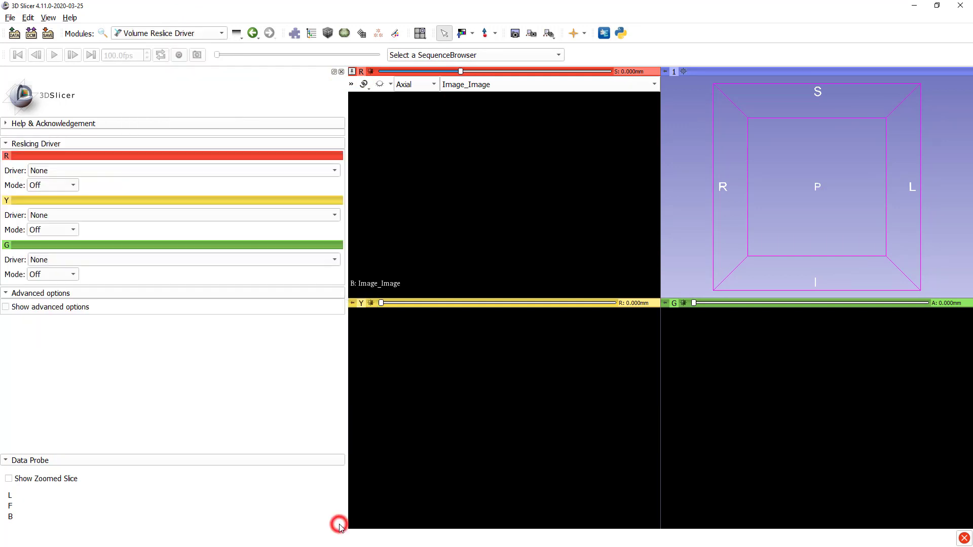
{"action": "left_click", "coordinate": [226, 172]}
{"action": "left_click", "coordinate": [223, 189]}
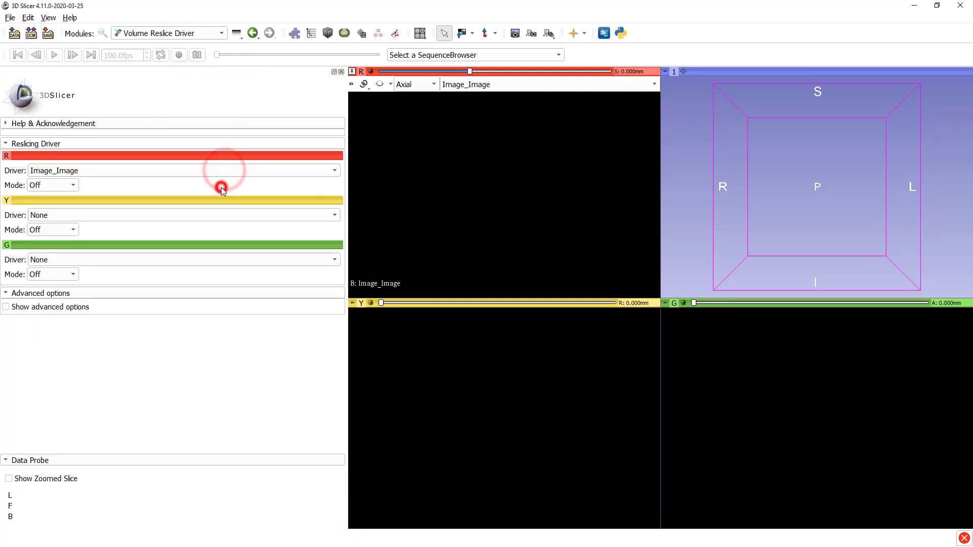
{"action": "left_click", "coordinate": [75, 186]}
{"action": "left_click", "coordinate": [53, 251]}
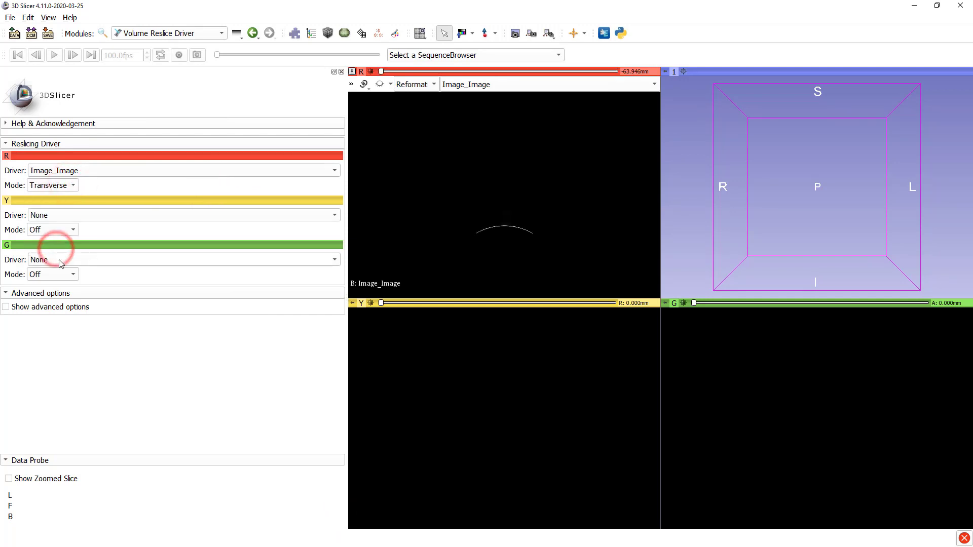
- Show the red slice plane in the 3D view and center the view on it
{"action": "left_click", "coordinate": [380, 83]}
{"action": "left_click", "coordinate": [685, 72]}
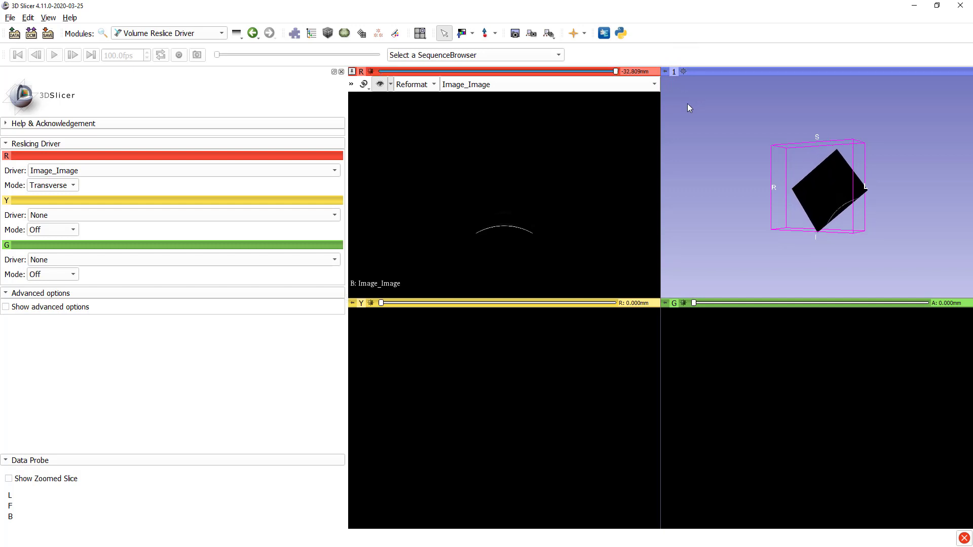
{"action": "left_click", "coordinate": [199, 35]}
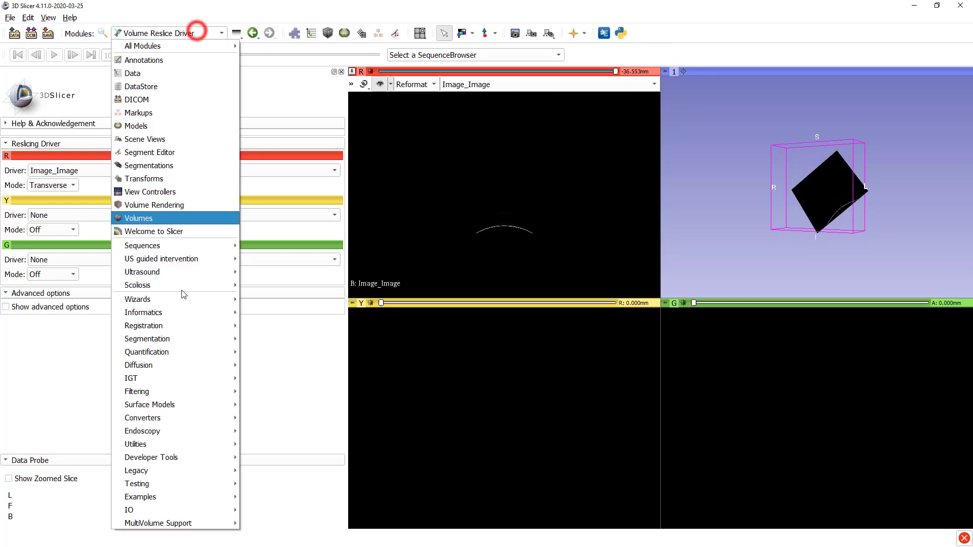
- Reconstruct live from Image_Image every 0.2 s into a newly created Volume
{"action": "mouse_move", "coordinate": [202, 380]}
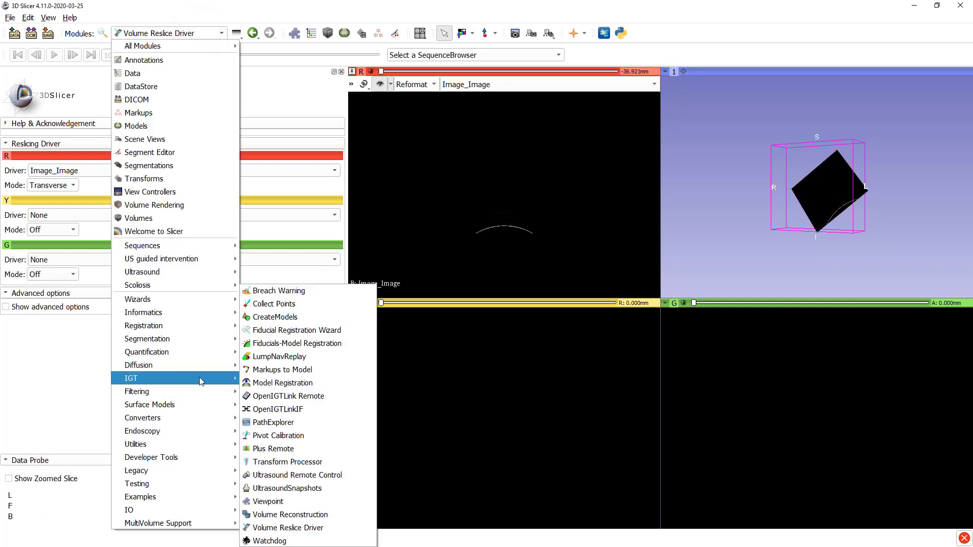
{"action": "left_click", "coordinate": [312, 515]}
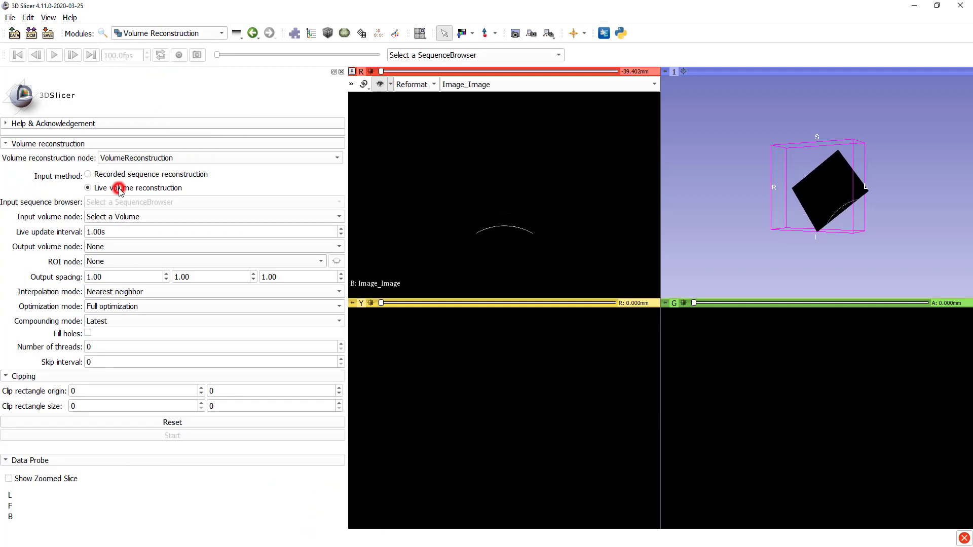
{"action": "left_click", "coordinate": [125, 217]}
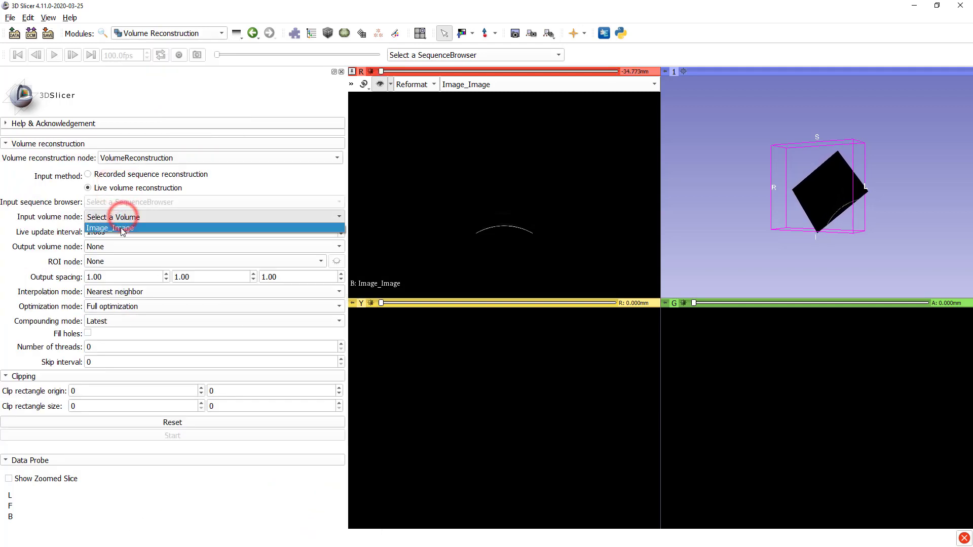
{"action": "left_click", "coordinate": [122, 228]}
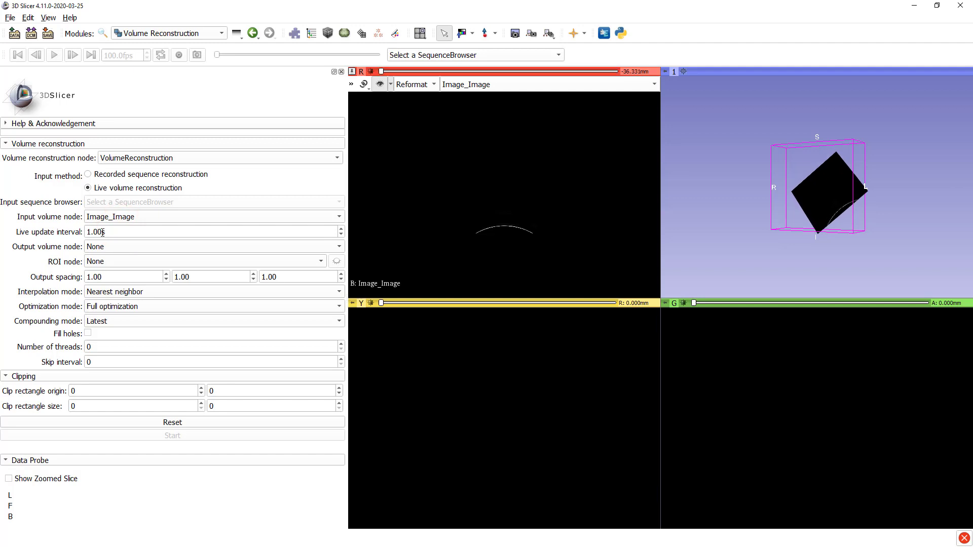
{"action": "left_click_drag", "start_coordinate": [103, 232], "coordinate": [68, 233]}
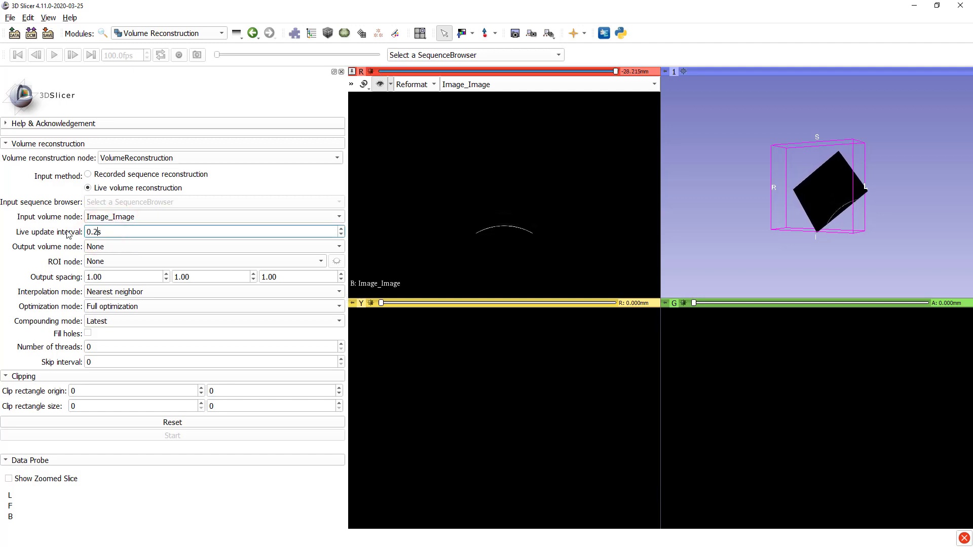
{"action": "left_click", "coordinate": [108, 248]}
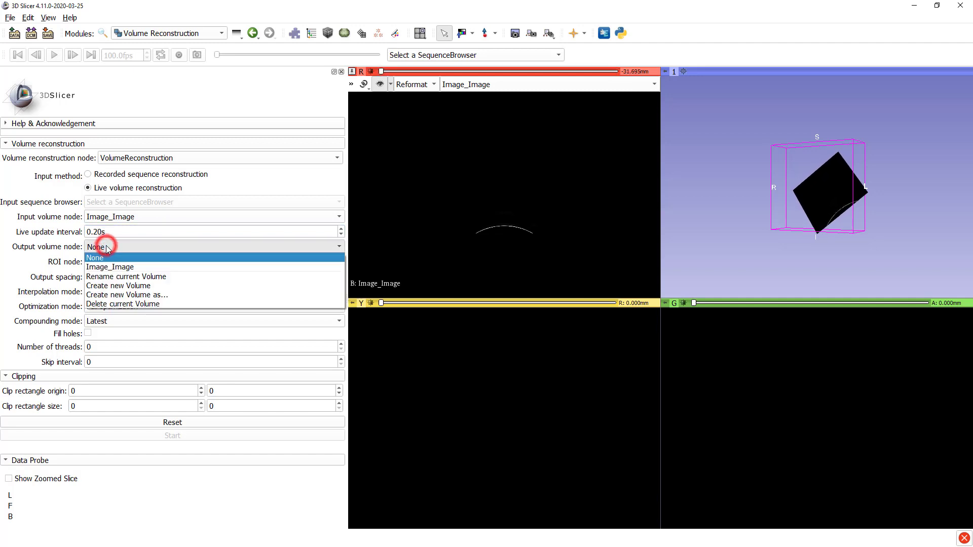
{"action": "left_click", "coordinate": [117, 287]}
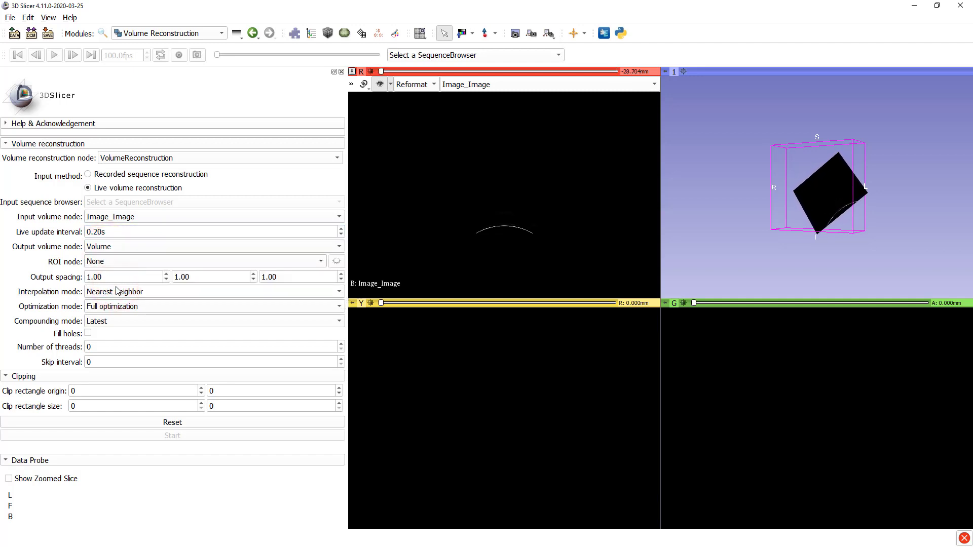
- Place an ROI box around the ultrasound image in the 3D view and enlarge it upward
{"action": "left_click", "coordinate": [497, 33]}
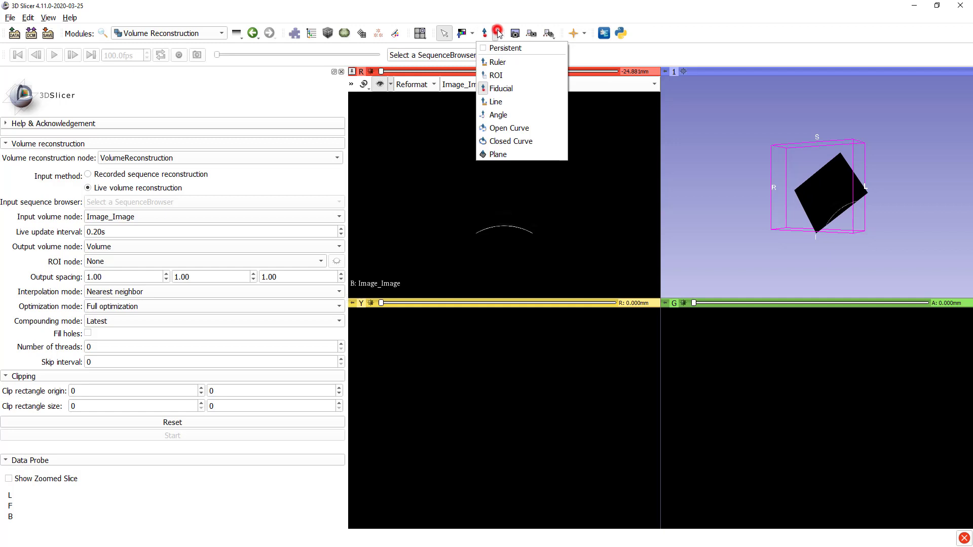
{"action": "left_click", "coordinate": [492, 79]}
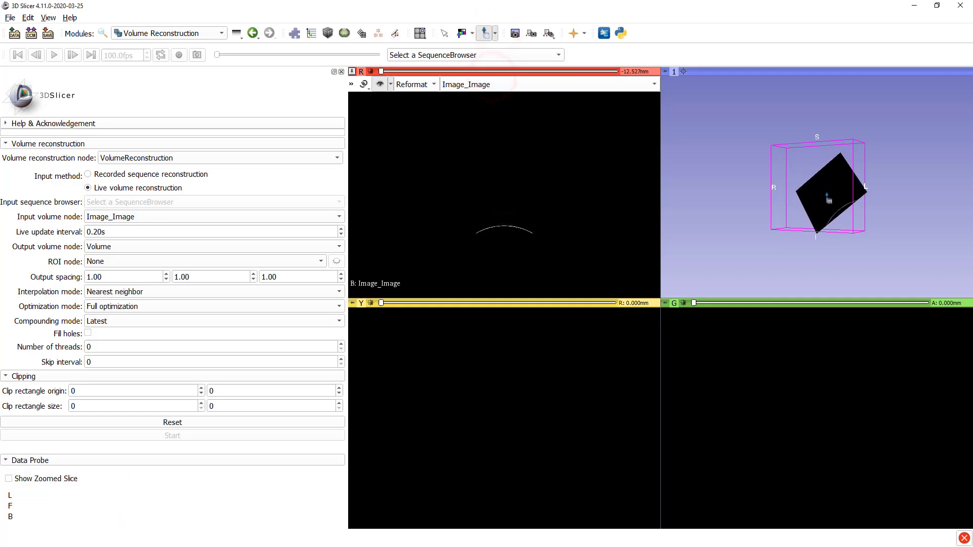
{"action": "left_click", "coordinate": [827, 192]}
{"action": "left_click", "coordinate": [771, 263]}
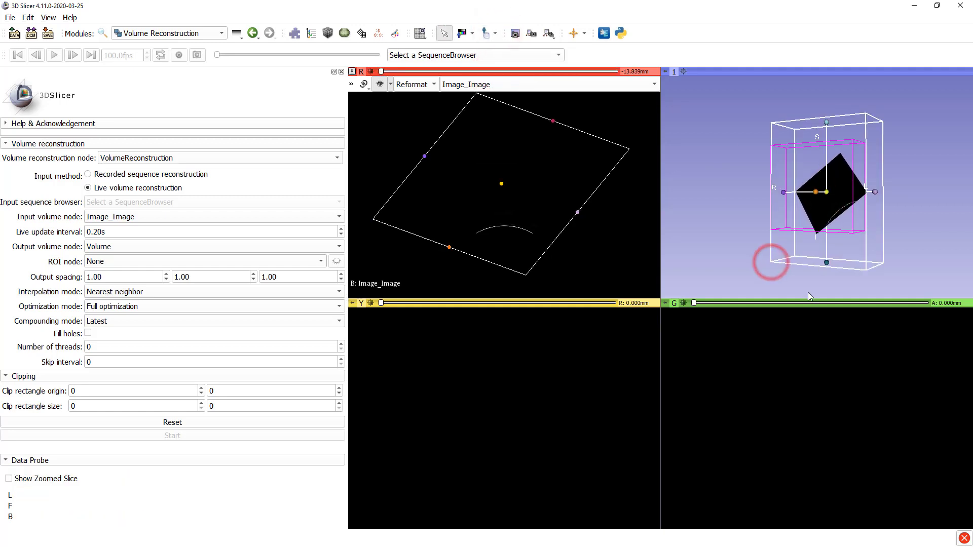
{"action": "left_click_drag", "start_coordinate": [867, 289], "coordinate": [851, 244]}
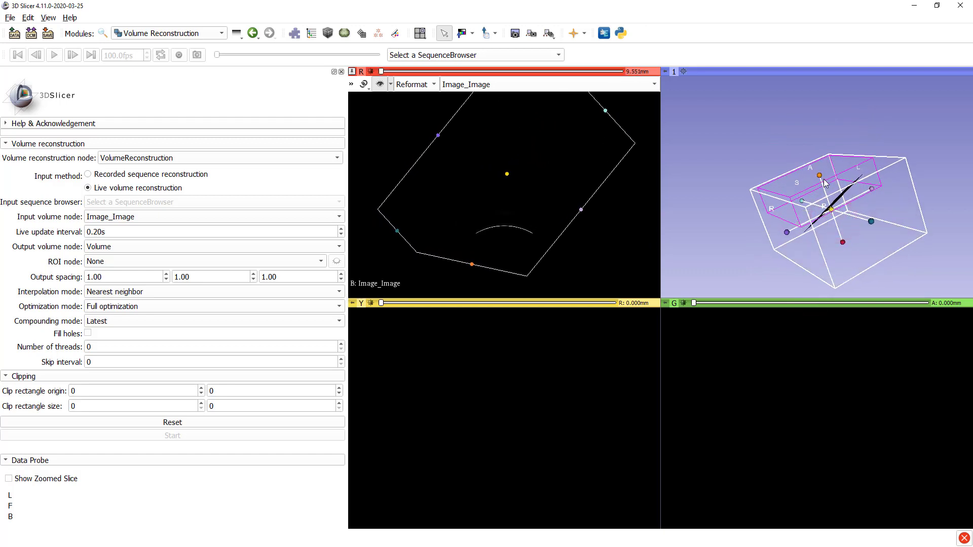
{"action": "left_click_drag", "start_coordinate": [821, 177], "coordinate": [813, 168]}
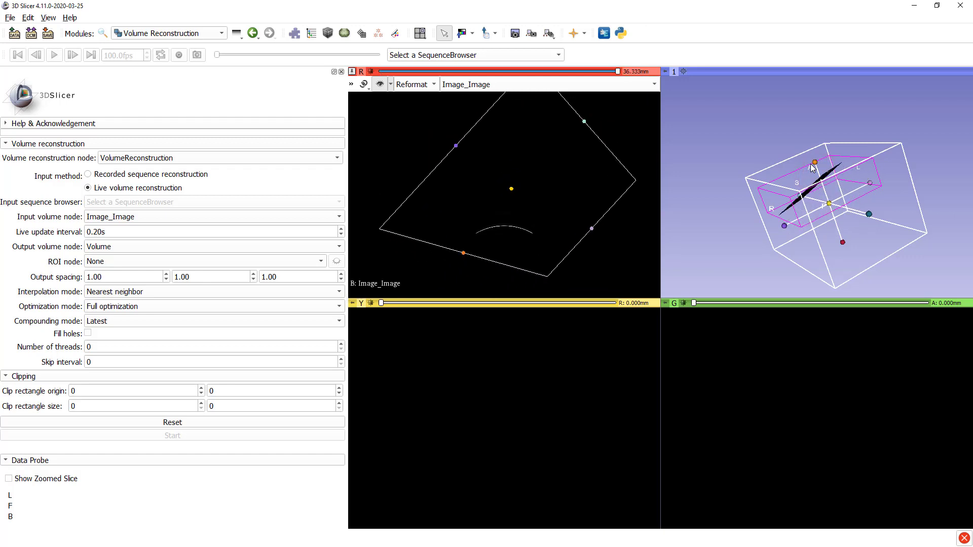
- Hide ROI R in the Annotations module and return to Volume Reconstruction
{"action": "left_click", "coordinate": [199, 34]}
{"action": "left_click", "coordinate": [168, 59]}
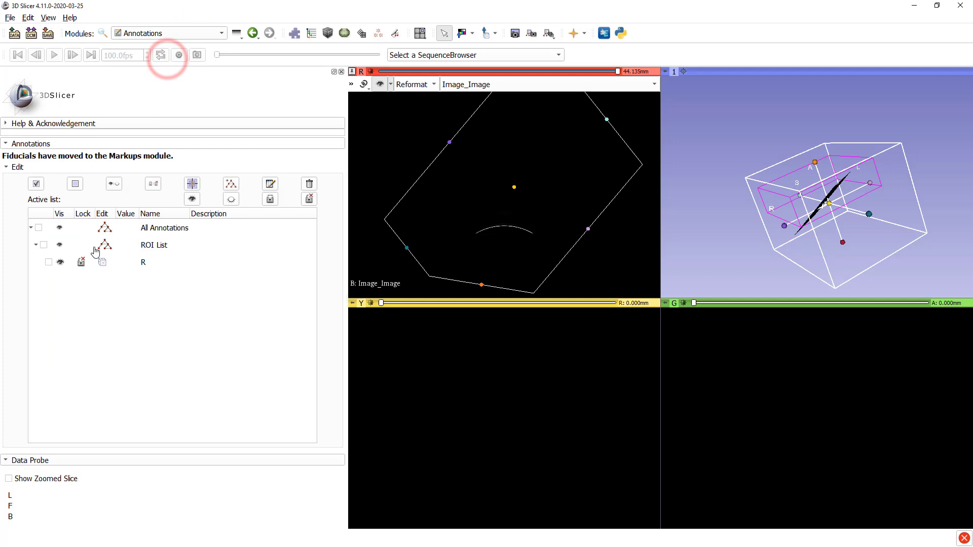
{"action": "left_click", "coordinate": [62, 263]}
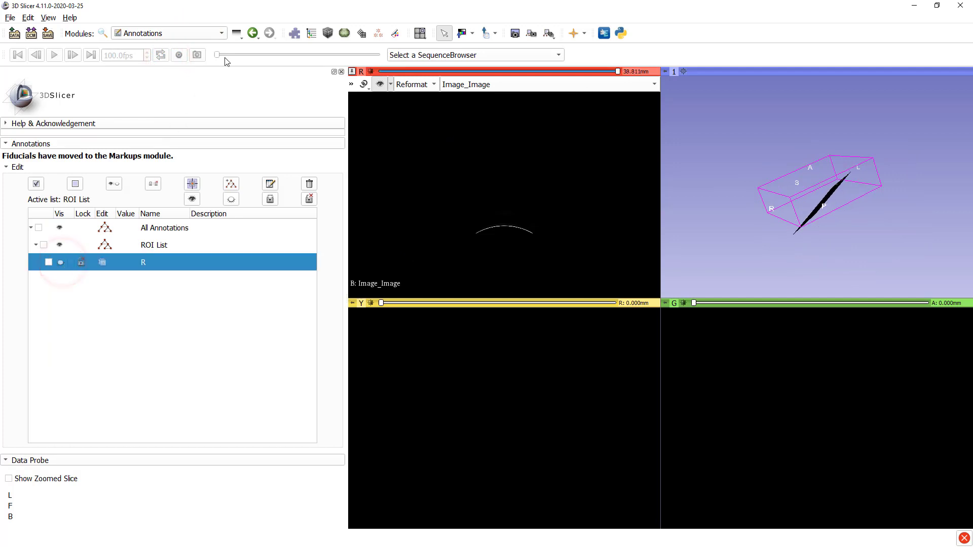
{"action": "left_click", "coordinate": [254, 36]}
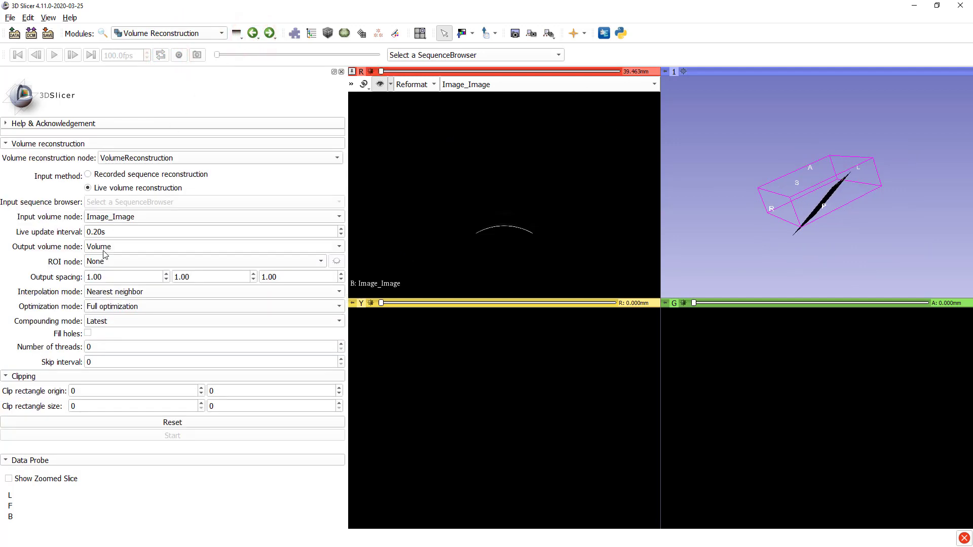
- Use ROI R, Linear interpolation and Maximum compounding, then start the live reconstruction
{"action": "left_click", "coordinate": [105, 261]}
{"action": "left_click", "coordinate": [109, 278]}
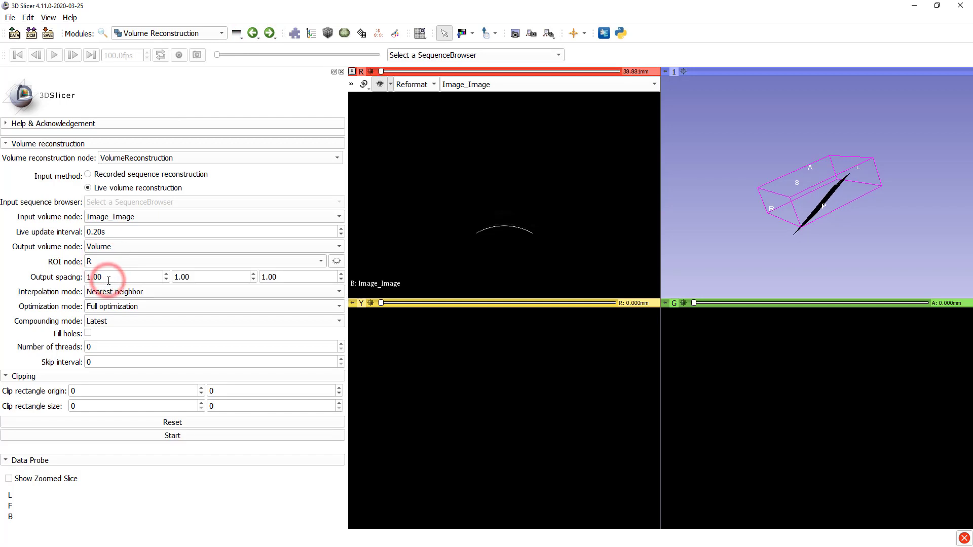
{"action": "left_click", "coordinate": [101, 293]}
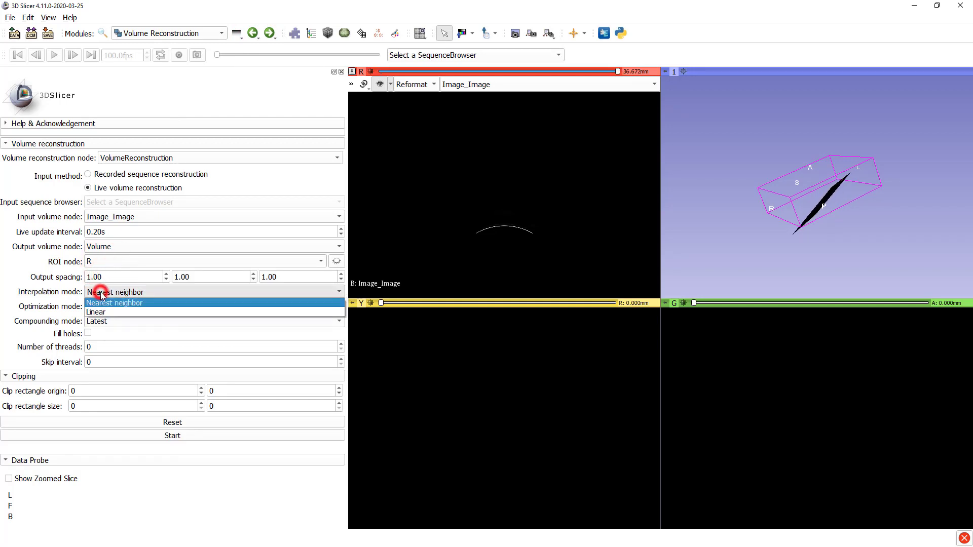
{"action": "left_click", "coordinate": [99, 312]}
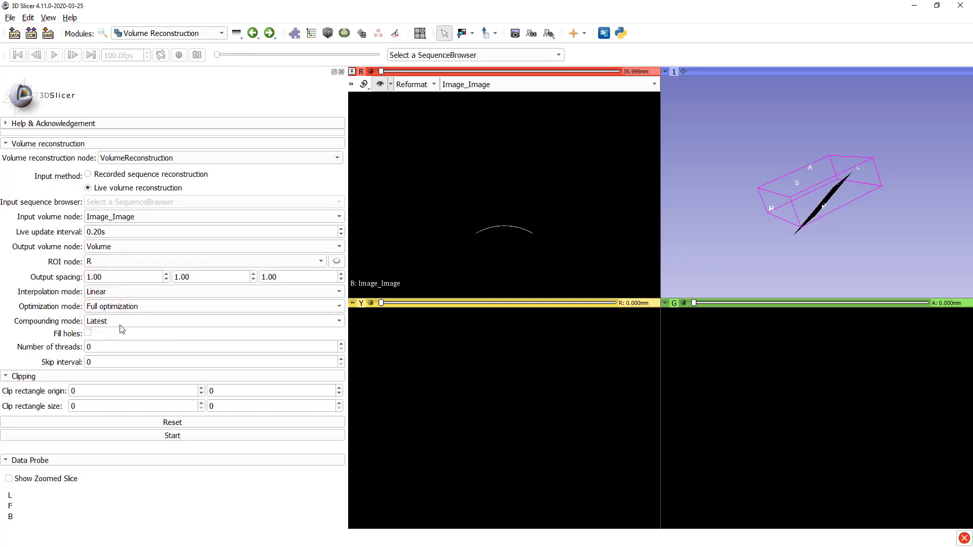
{"action": "left_click", "coordinate": [121, 321]}
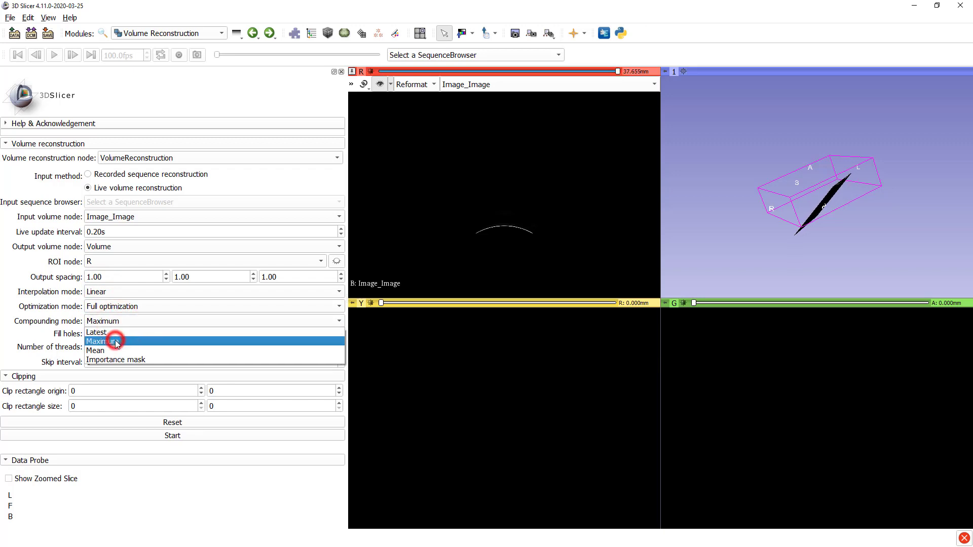
{"action": "left_click", "coordinate": [116, 340]}
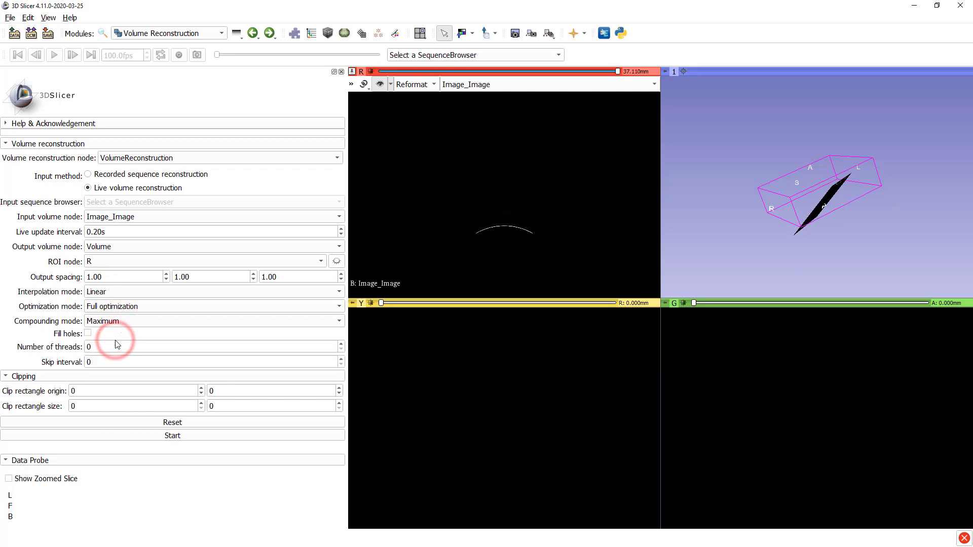
{"action": "left_click", "coordinate": [89, 466]}
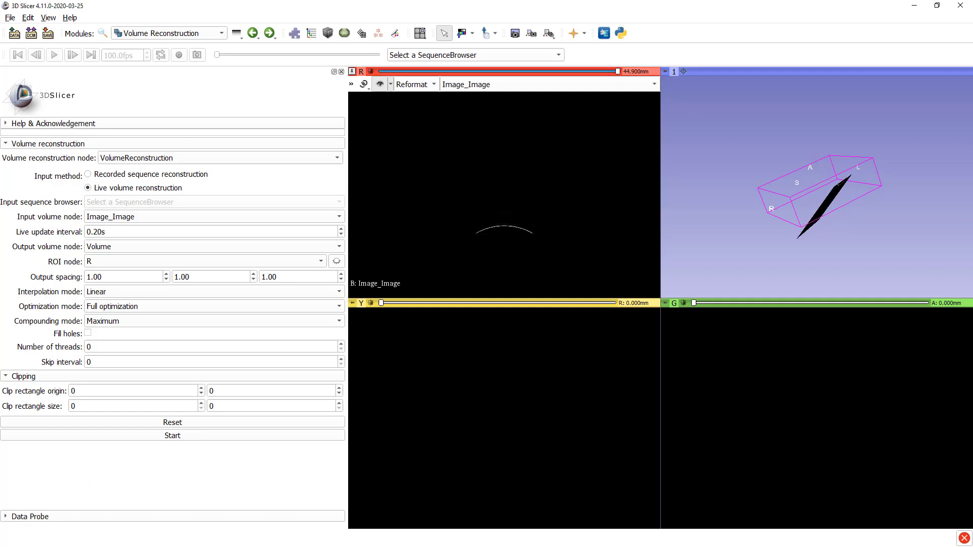
{"action": "left_click", "coordinate": [159, 436]}
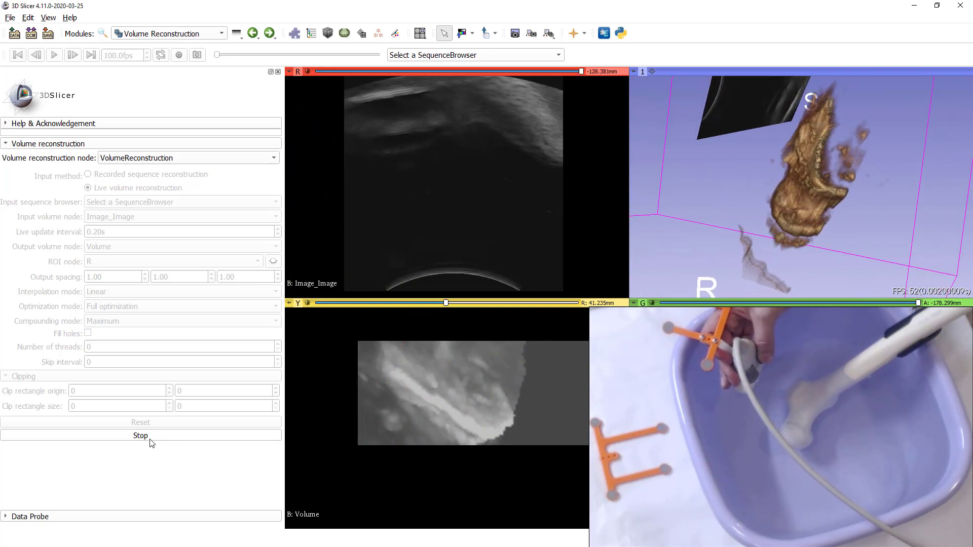
- Stop the live reconstruction after the probe sweep
{"action": "left_click", "coordinate": [150, 439]}
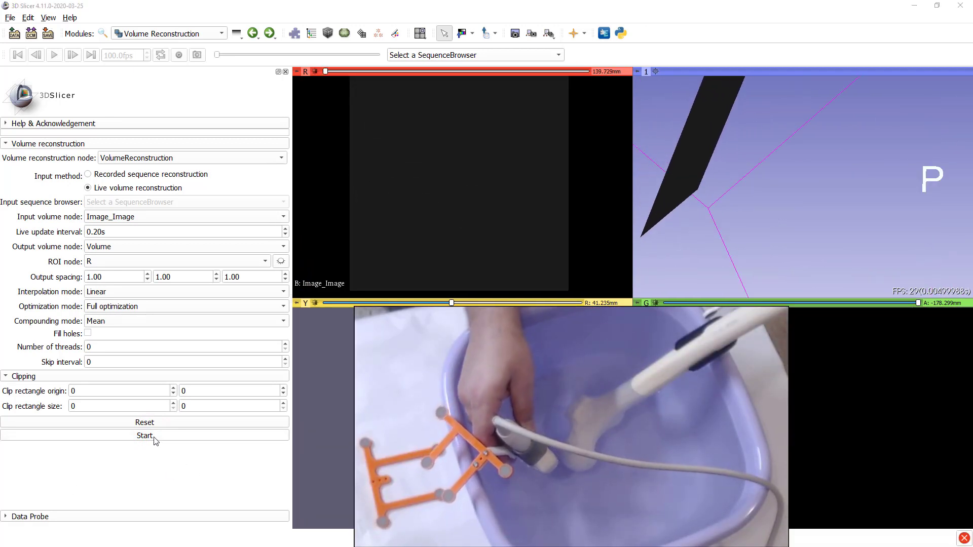
- Restart the live reconstruction and rotate the 3D view to inspect both sides of the femur
{"action": "left_click", "coordinate": [155, 438]}
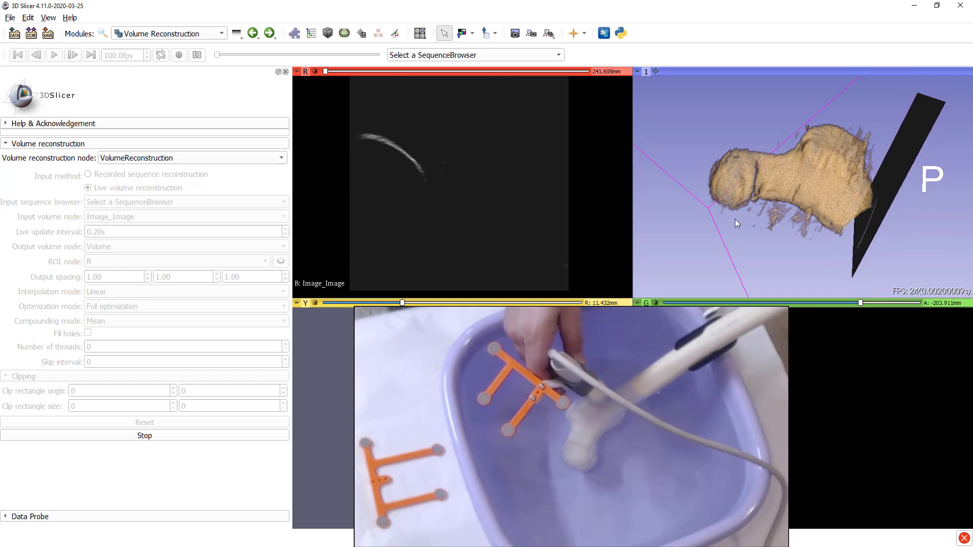
{"action": "left_click_drag", "start_coordinate": [763, 242], "coordinate": [800, 208]}
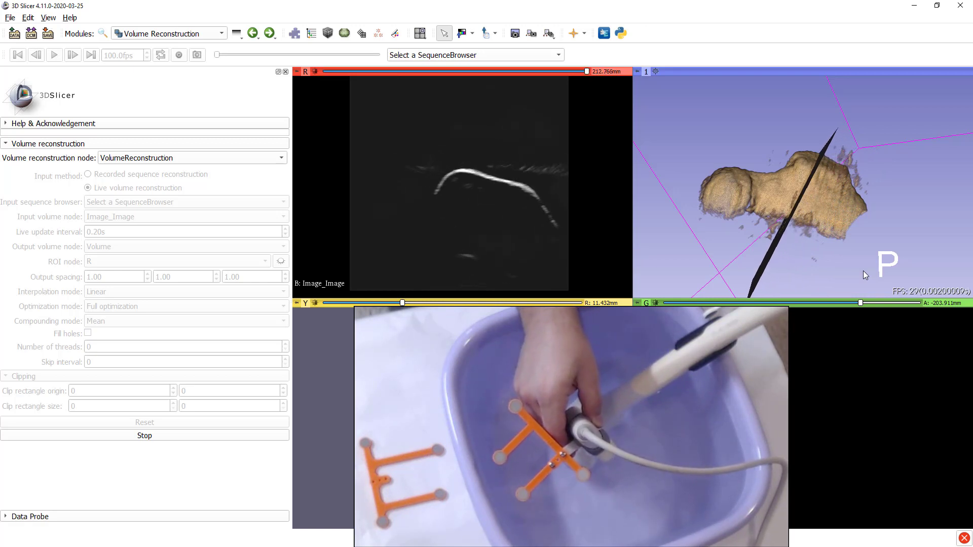
{"action": "left_click_drag", "start_coordinate": [856, 245], "coordinate": [836, 243]}
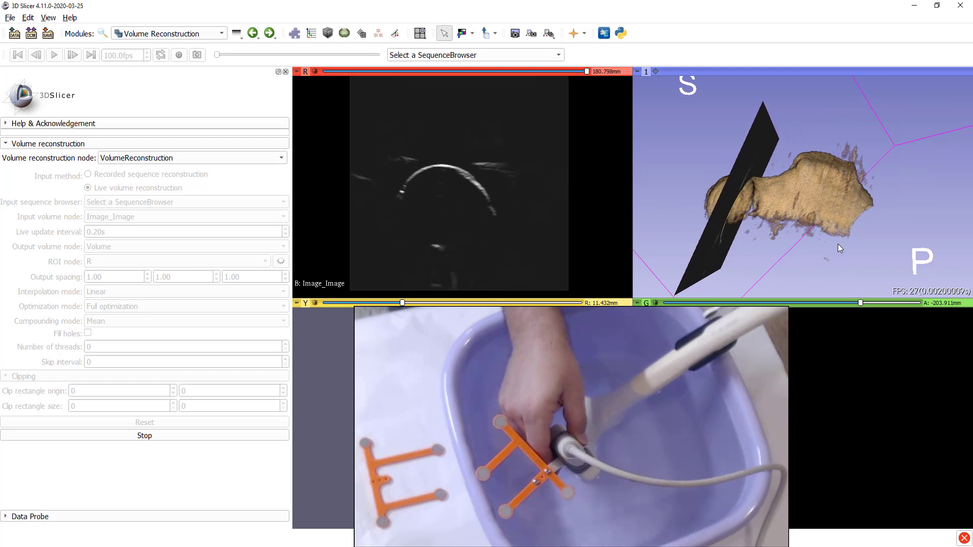